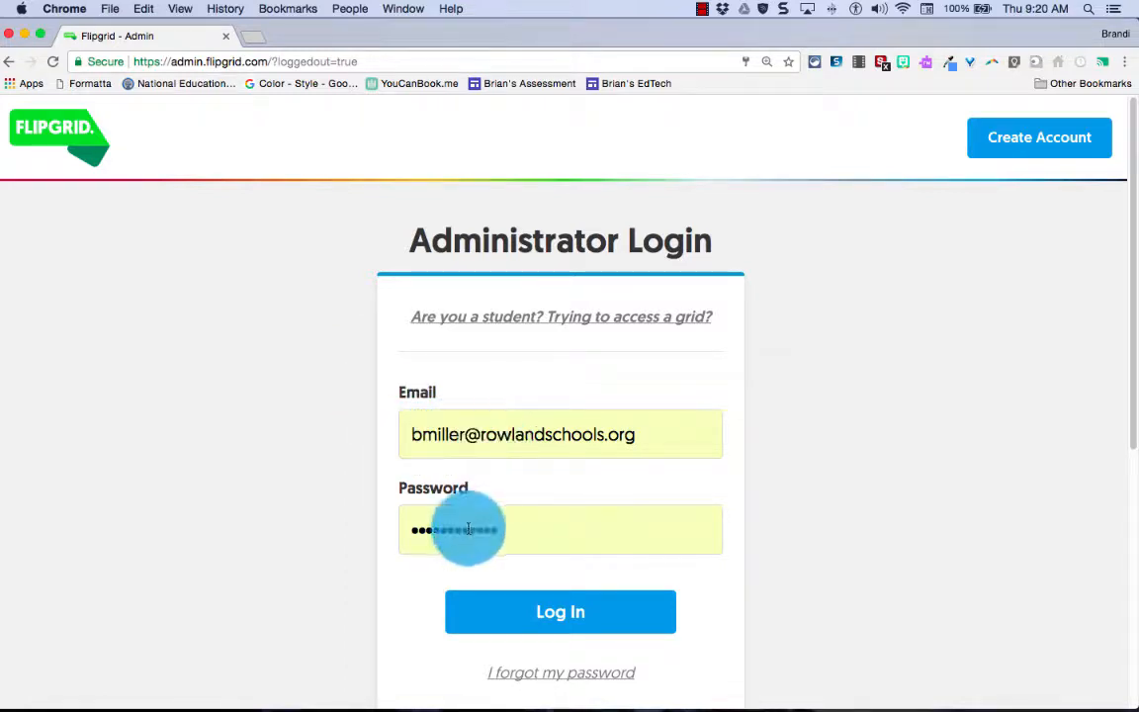
Log in to the Flipgrid administrator account with the pre-filled credentials
click(569, 614)
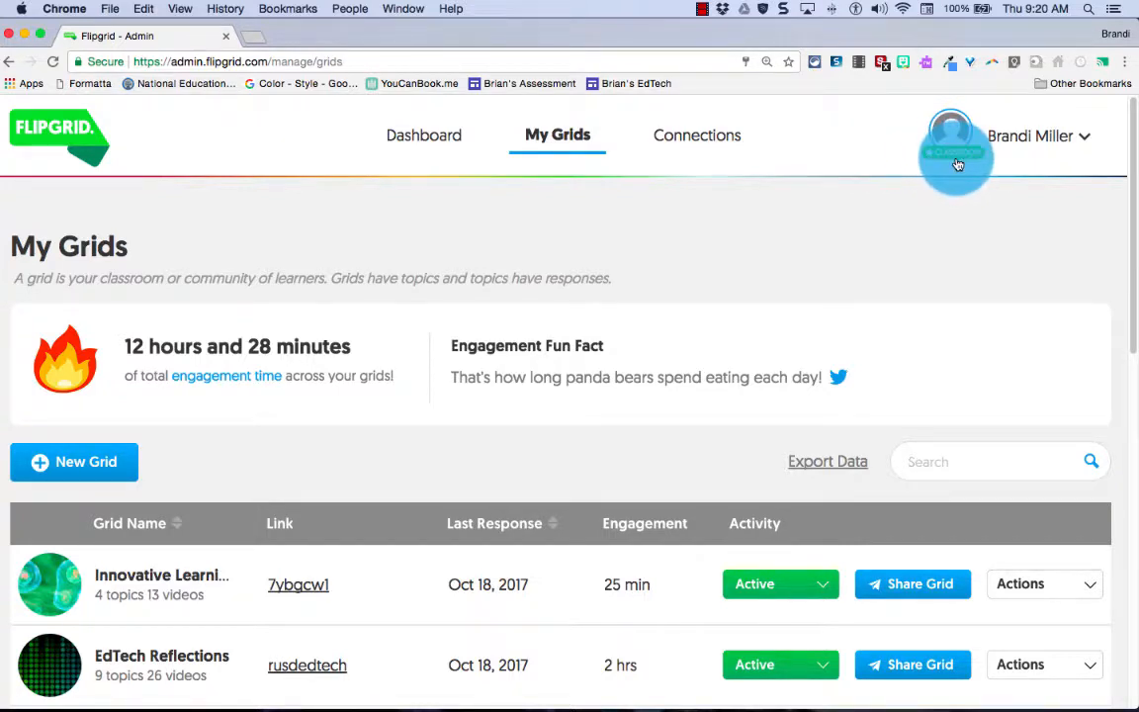
scroll(400, 518, down, 5)
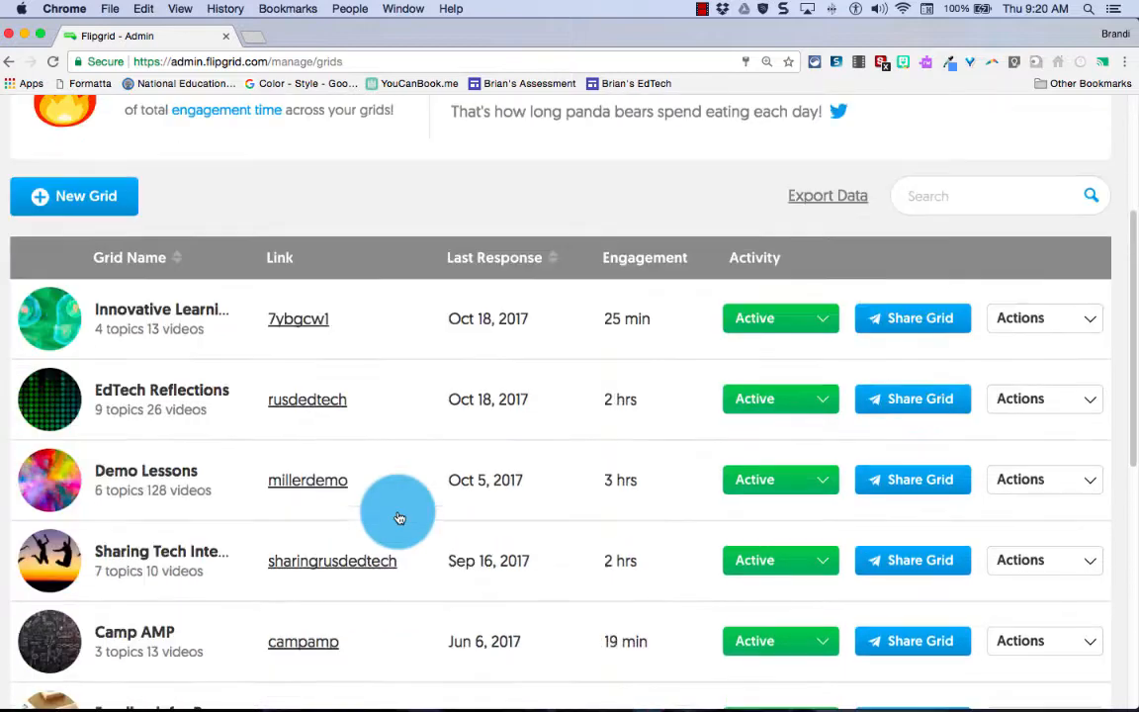
scroll(336, 500, down, 3)
scroll(325, 489, up, 8)
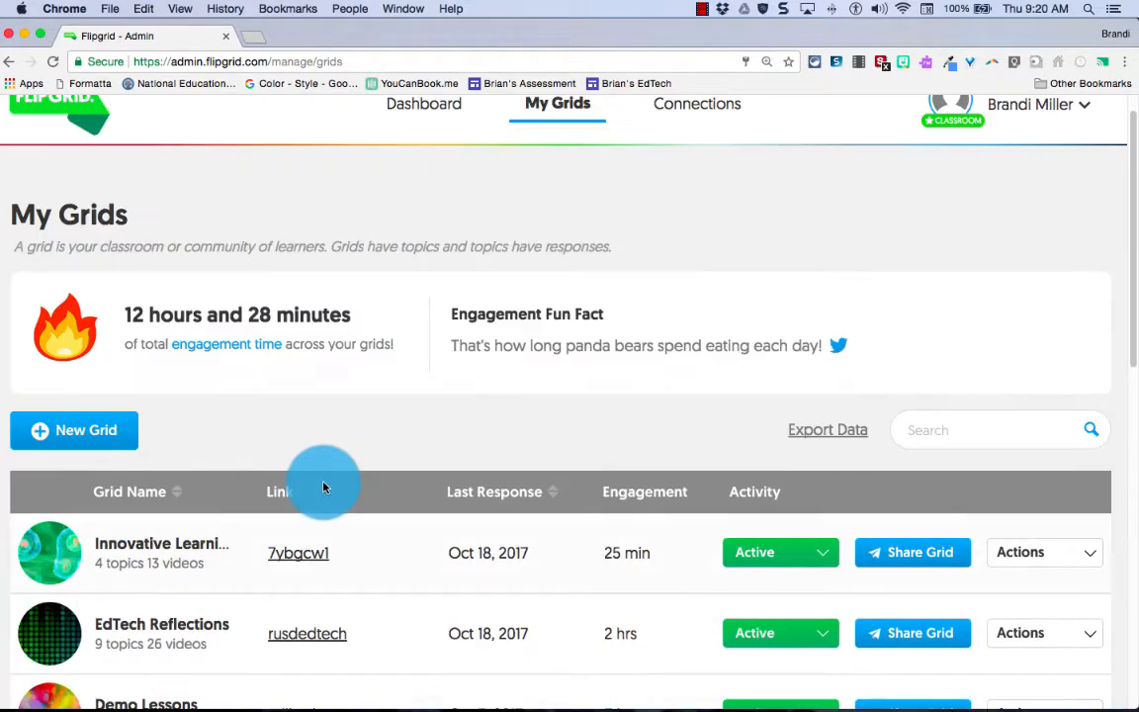
scroll(323, 487, up, 1)
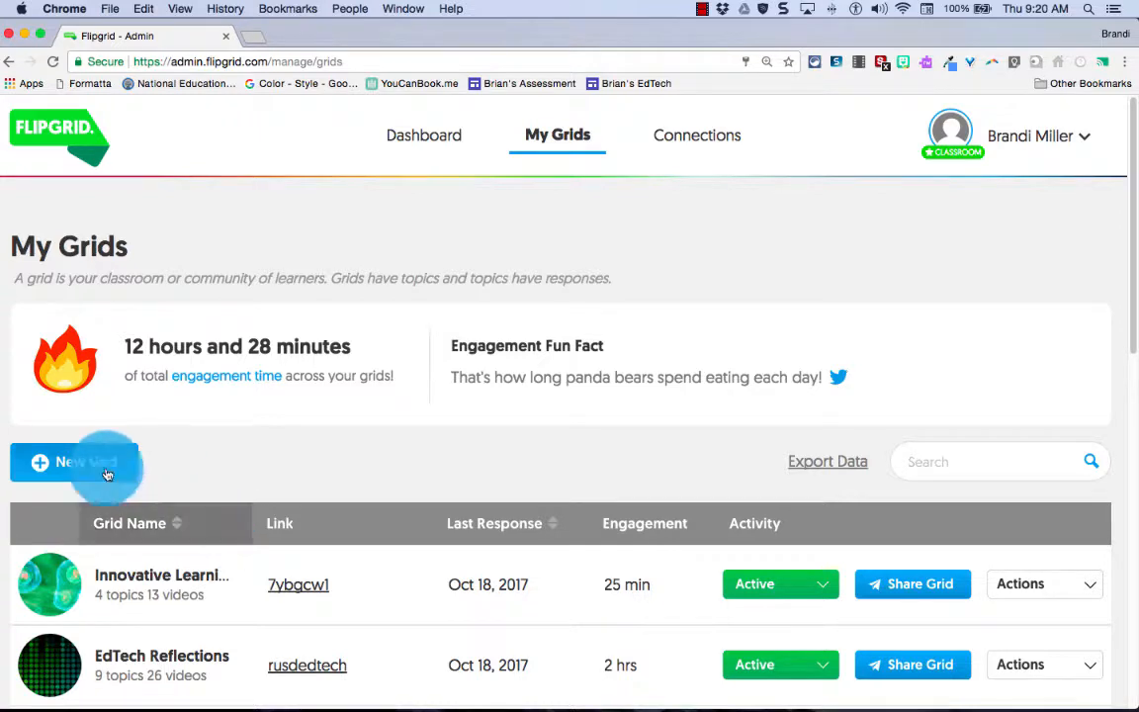
Start a new grid and enter 'Demo Grid' as its Grid Name
click(56, 465)
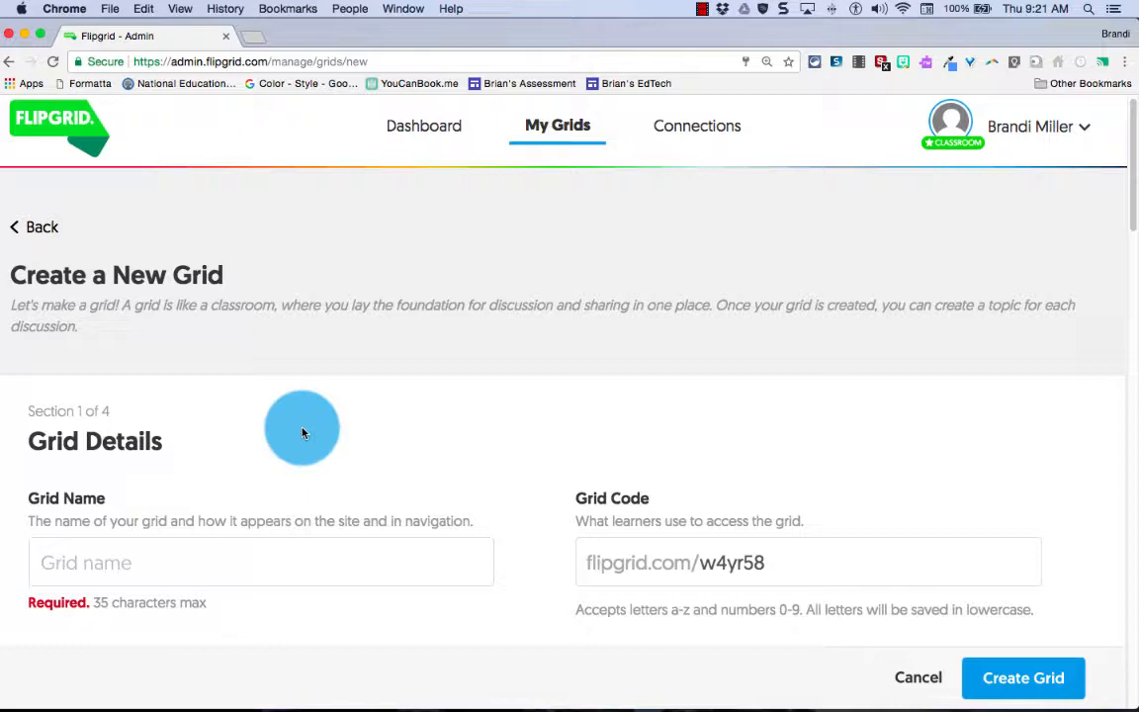
click(98, 560)
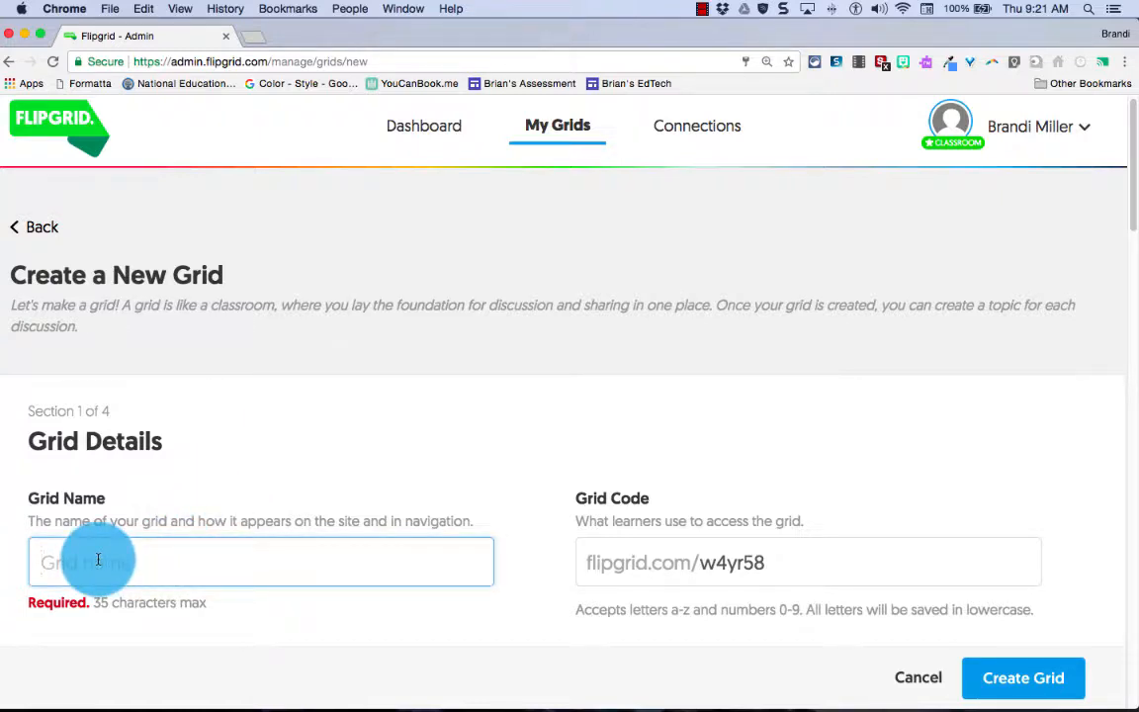
text(Demo Grid)
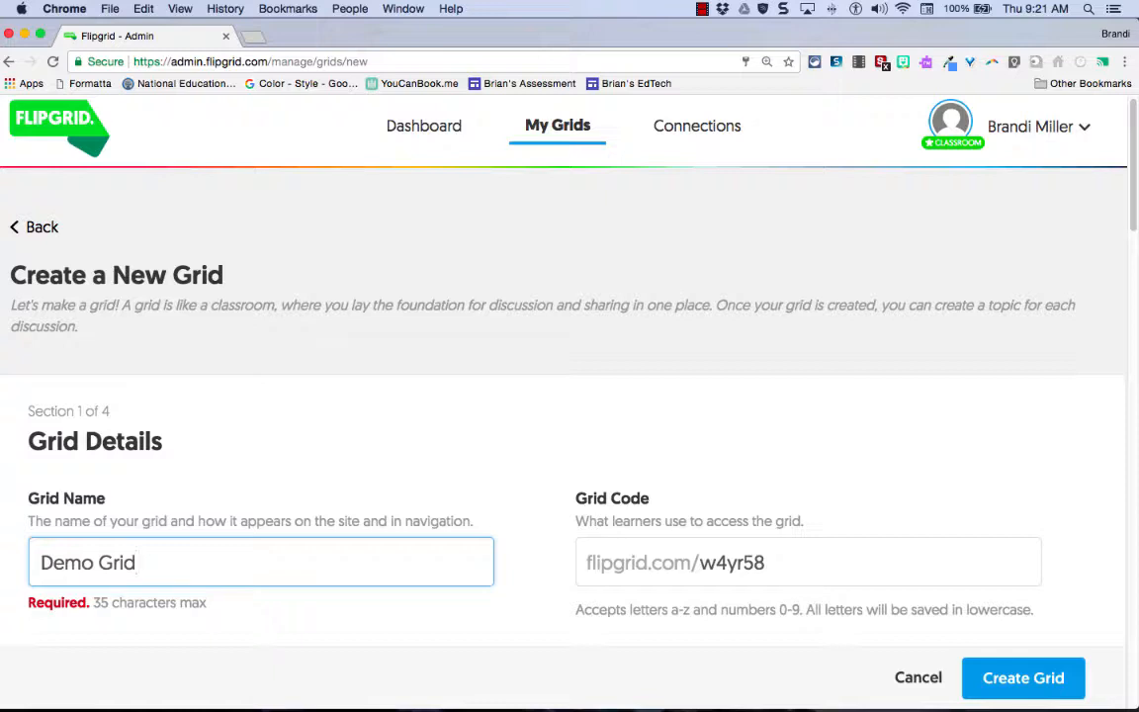
click(123, 554)
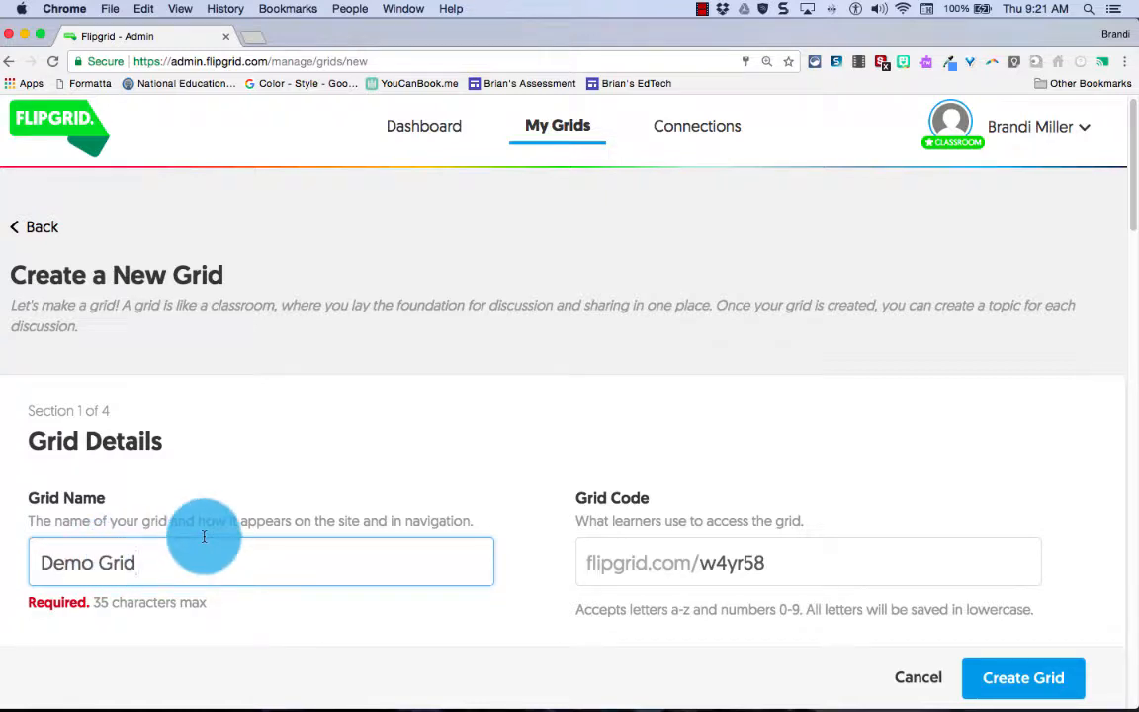
scroll(399, 511, up, 1)
scroll(399, 510, down, 5)
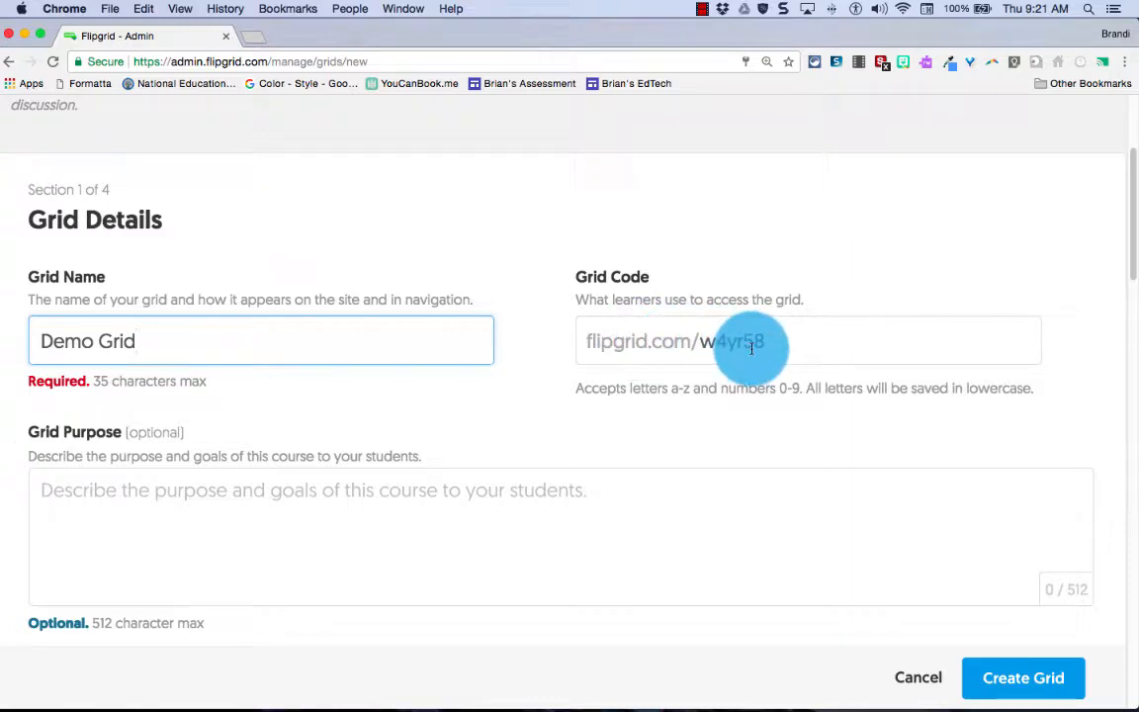
Enter 'Share edtech in RUSD' as the Grid Purpose and scroll on to Security and Privacy
click(57, 492)
text(Sha)
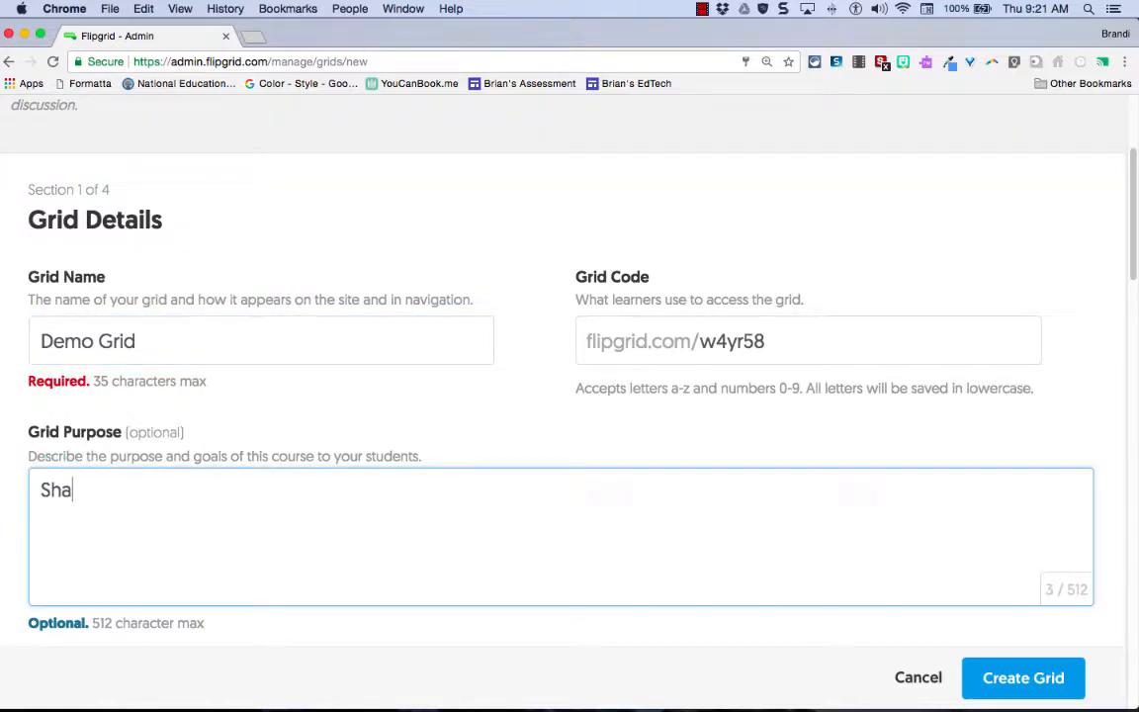
text(re edtech in RUSD)
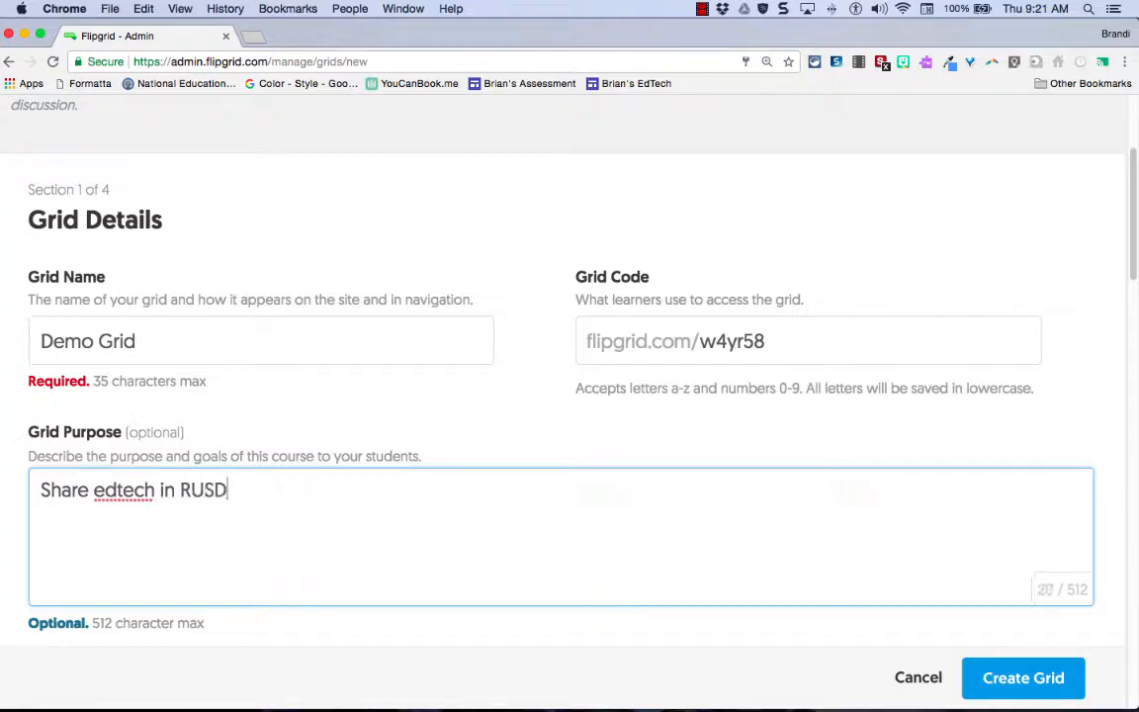
click(69, 494)
scroll(68, 494, down, 2)
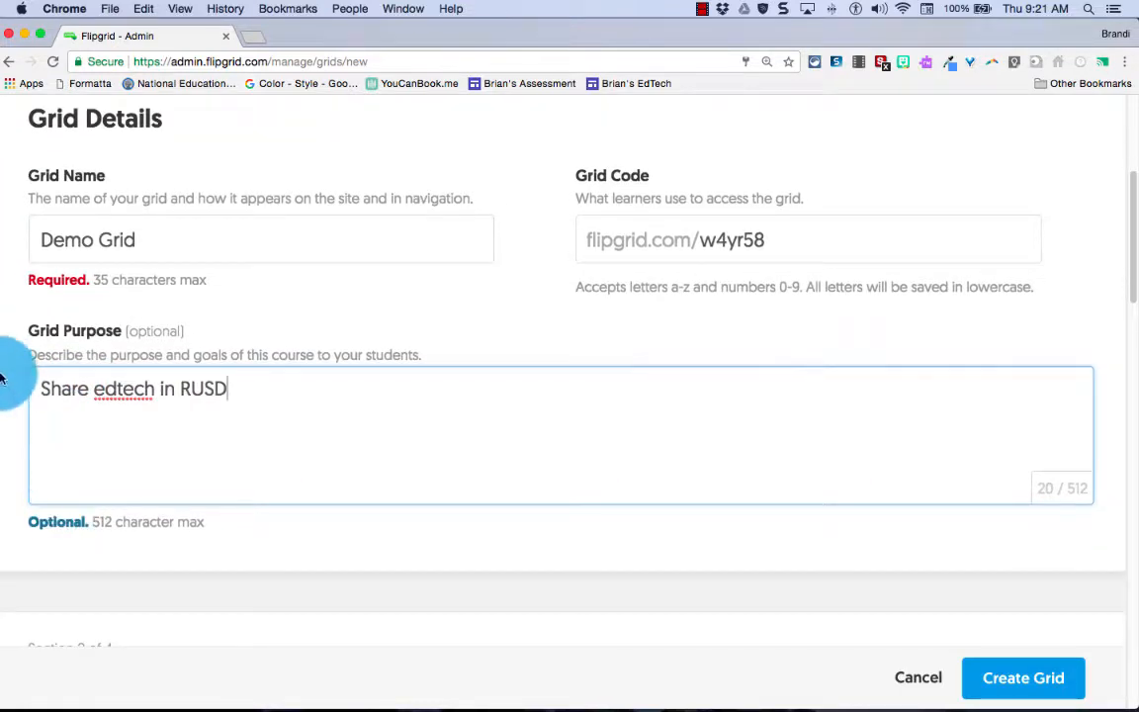
scroll(119, 433, down, 5)
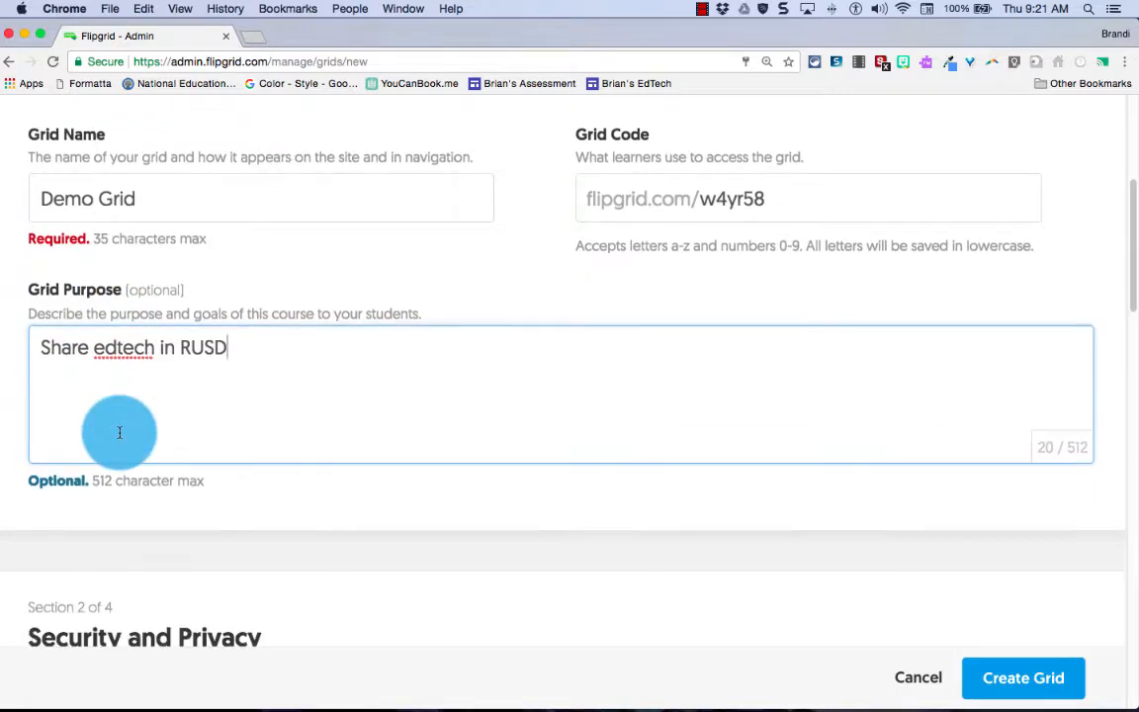
scroll(121, 437, down, 5)
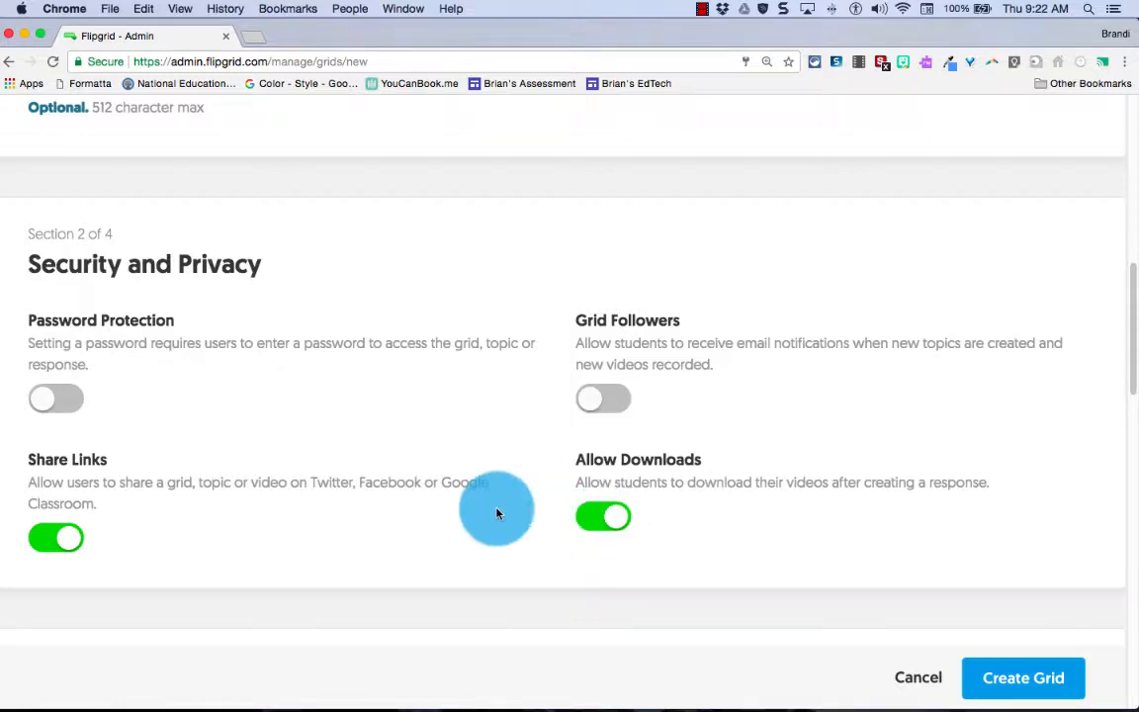
scroll(495, 516, down, 3)
scroll(498, 513, down, 5)
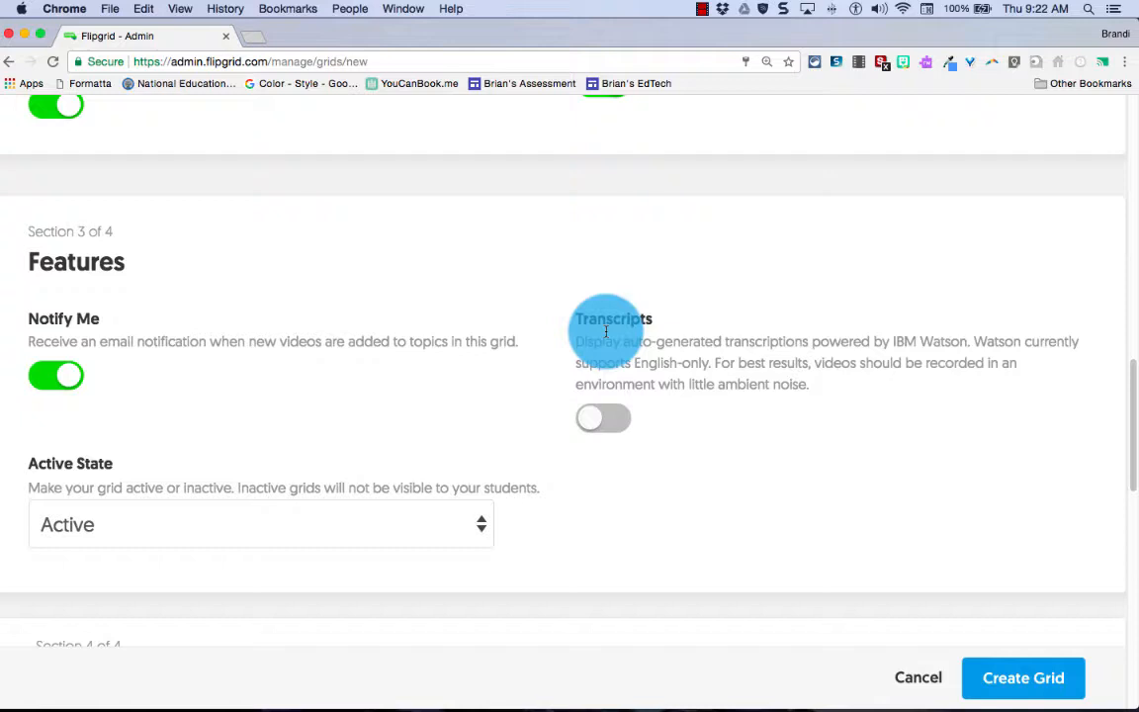
scroll(633, 339, down, 1)
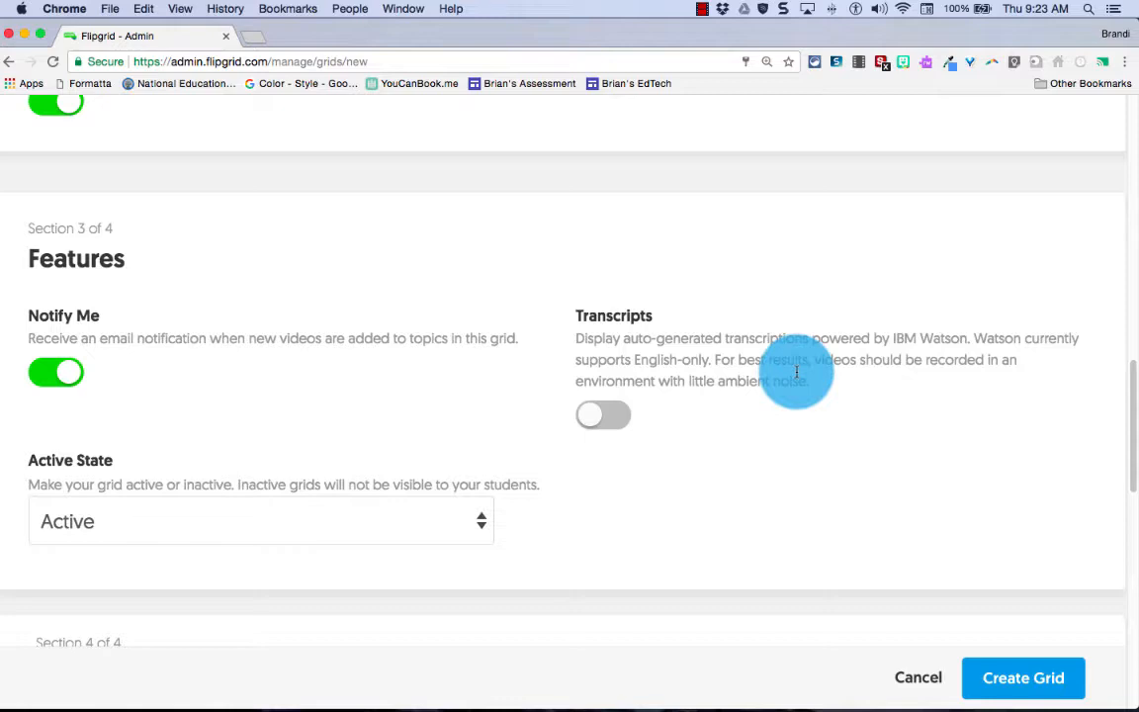
click(101, 517)
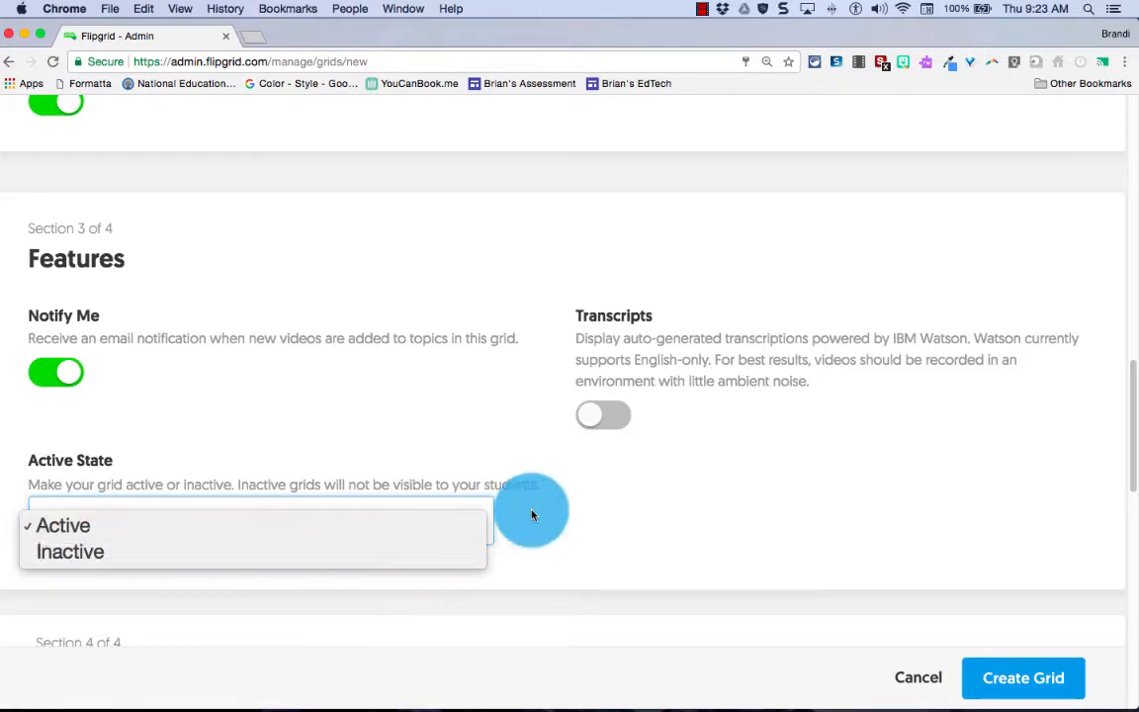
click(190, 522)
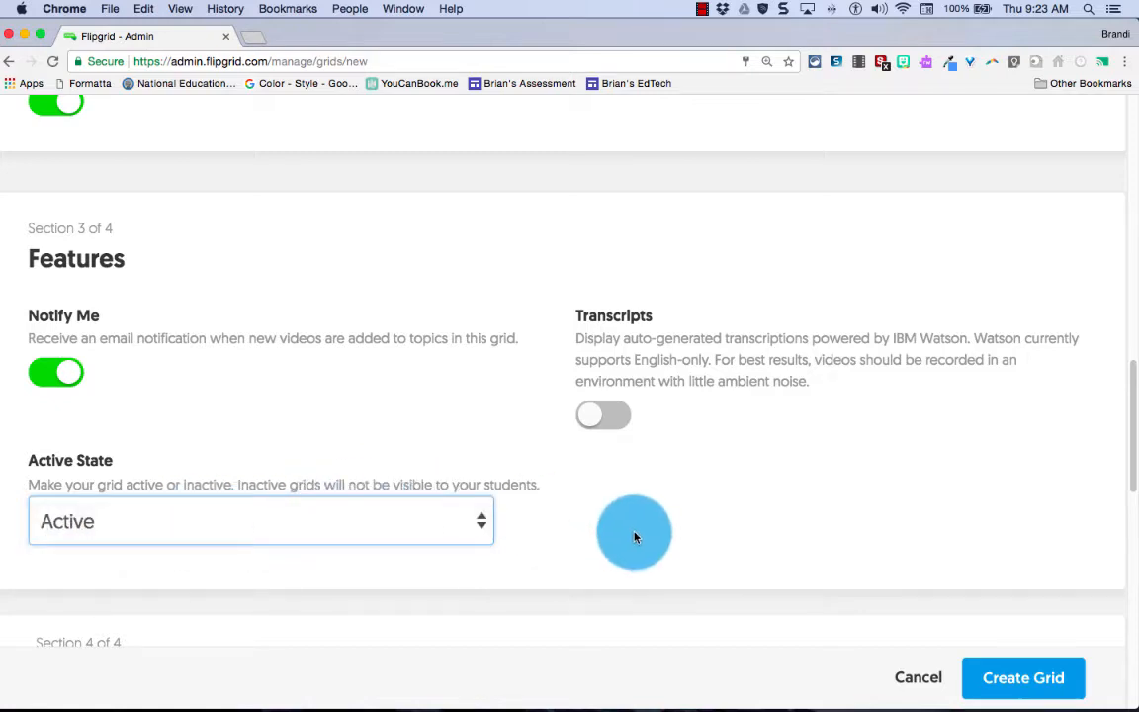
scroll(630, 529, down, 3)
scroll(631, 537, down, 5)
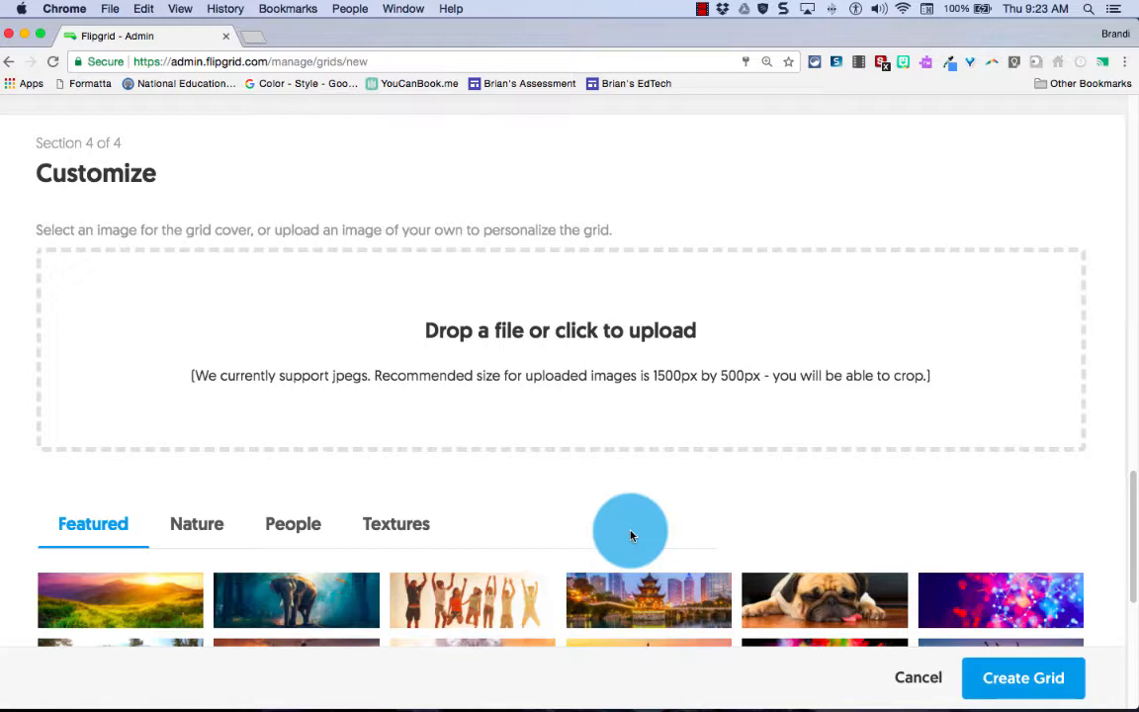
Pick the last Featured image, the colourful network, as cover and create the grid
scroll(631, 535, down, 2)
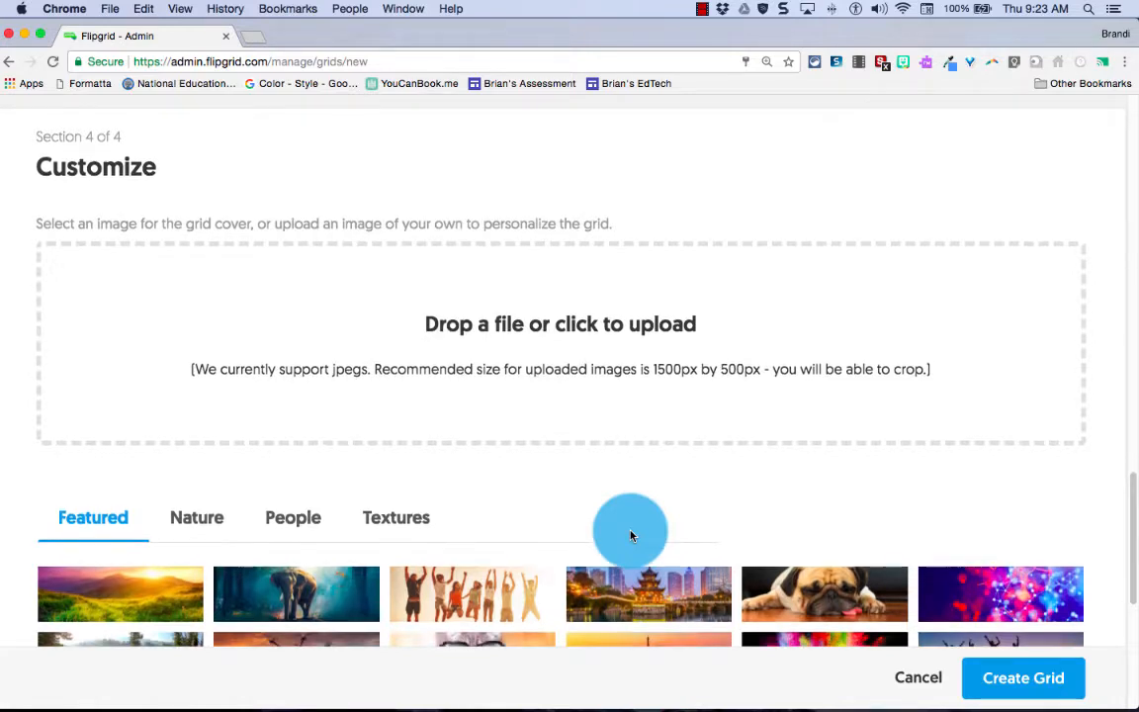
click(1008, 578)
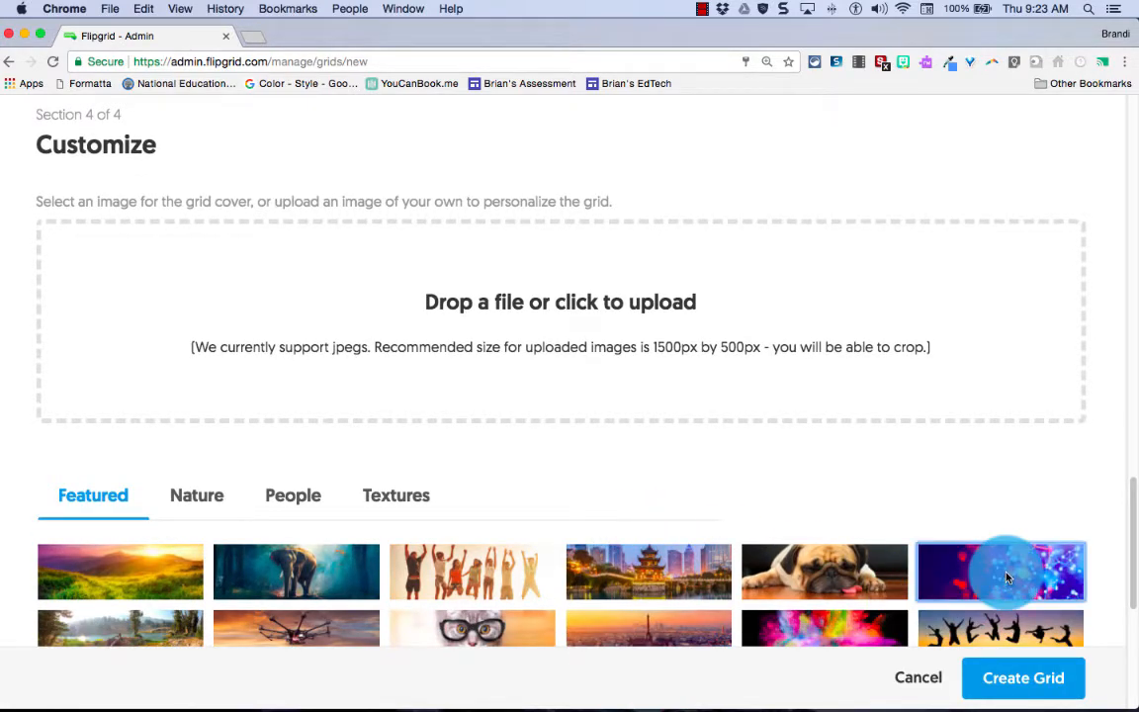
scroll(608, 463, down, 4)
scroll(610, 467, down, 8)
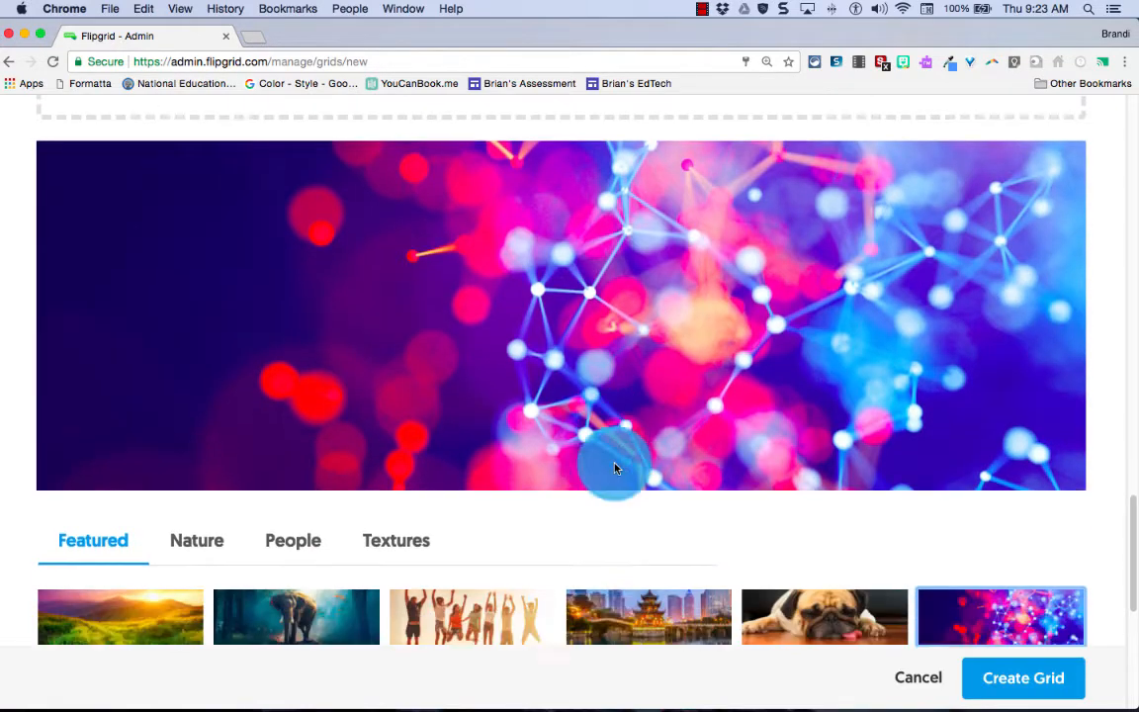
scroll(509, 395, down, 1)
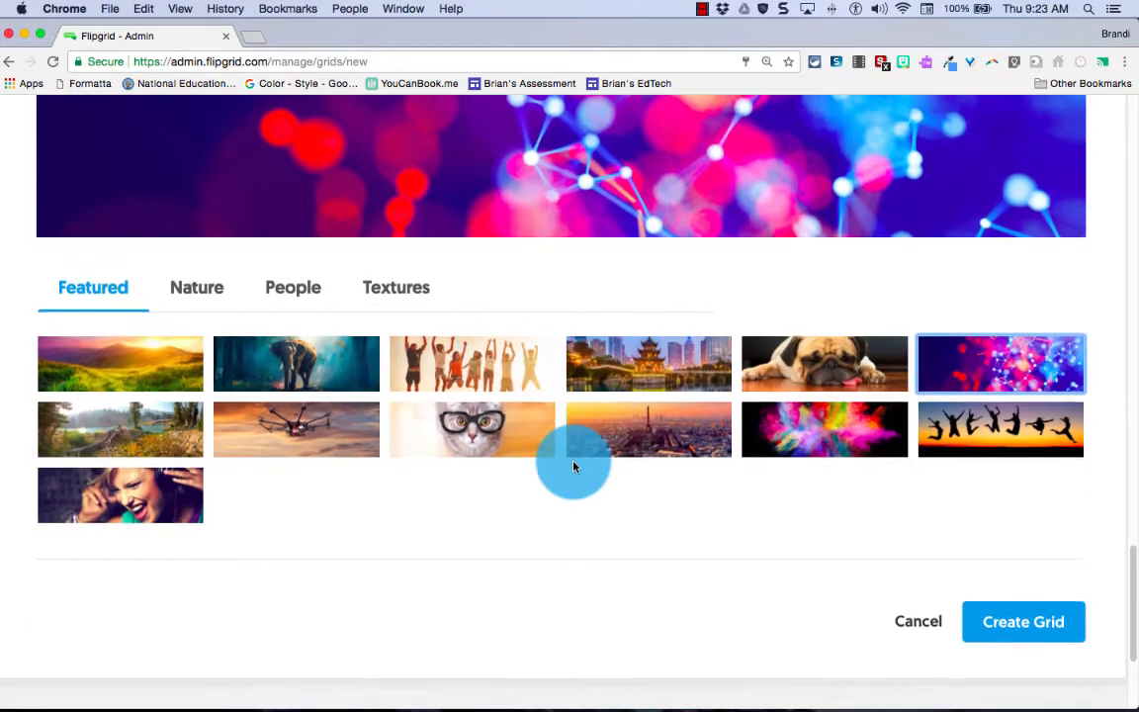
click(1017, 625)
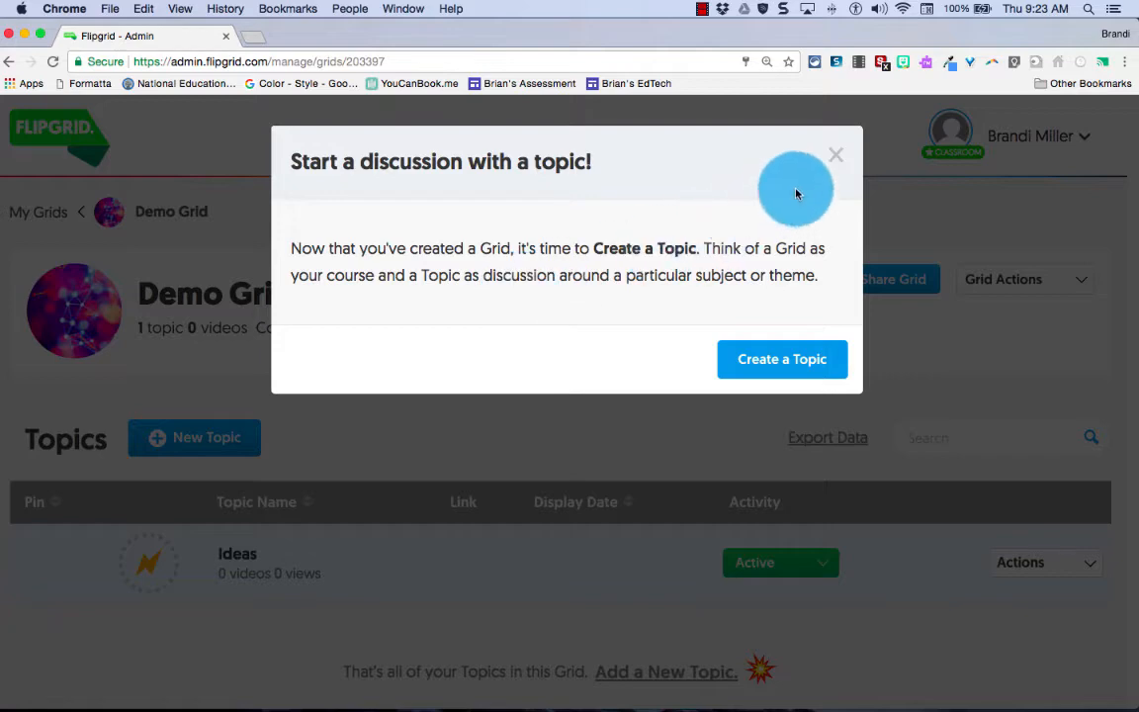
Dismiss the 'Start a discussion with a topic!' prompt
click(836, 160)
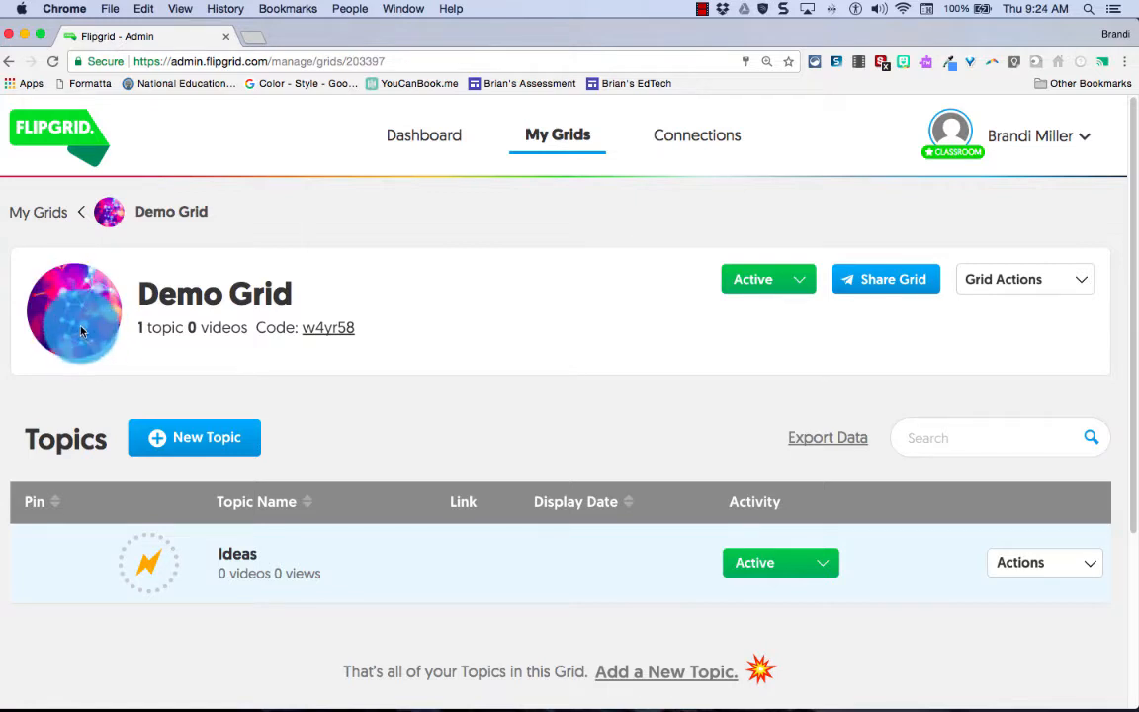
click(328, 335)
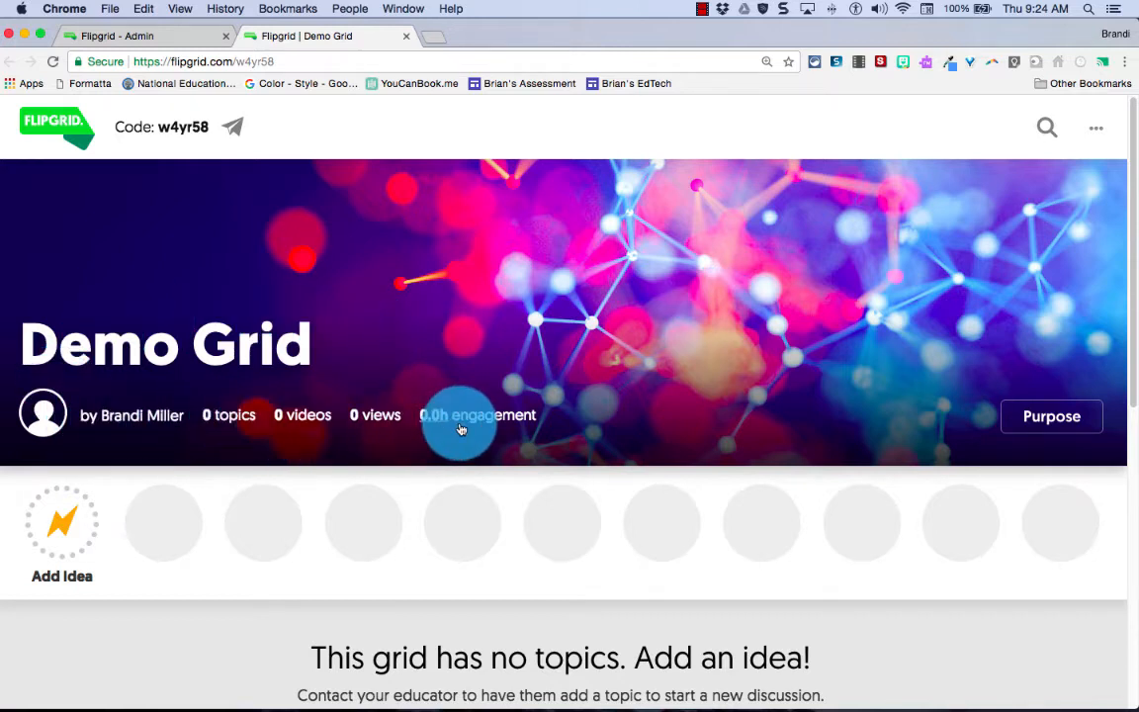
click(1037, 438)
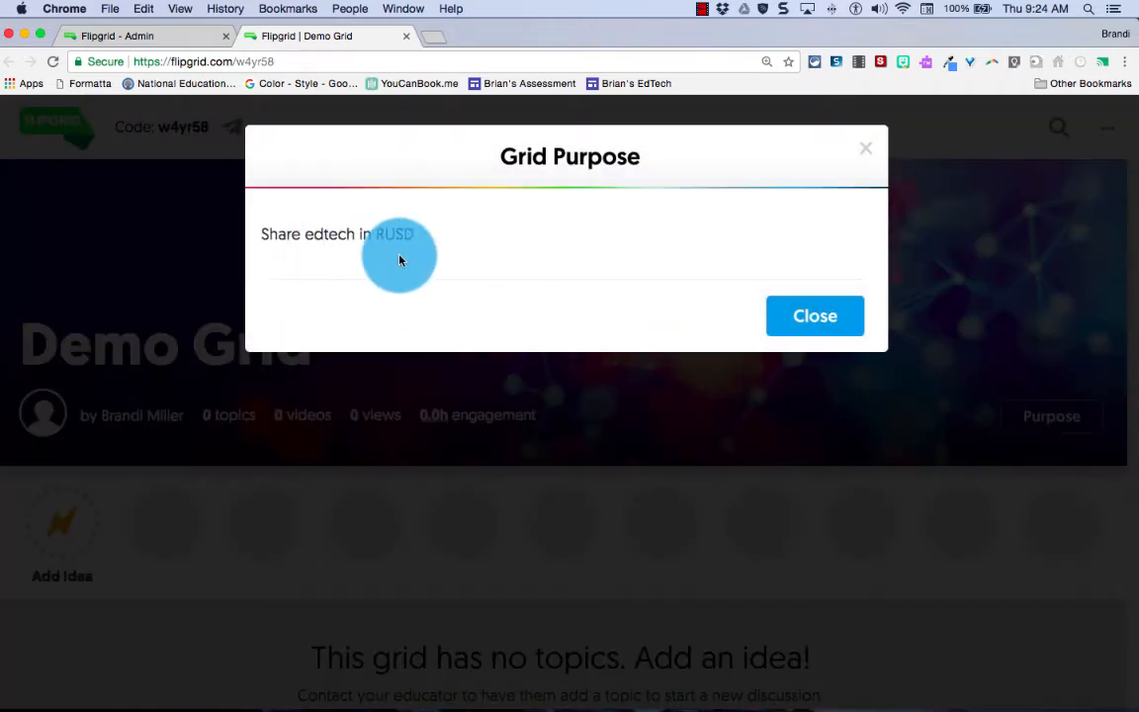
click(795, 316)
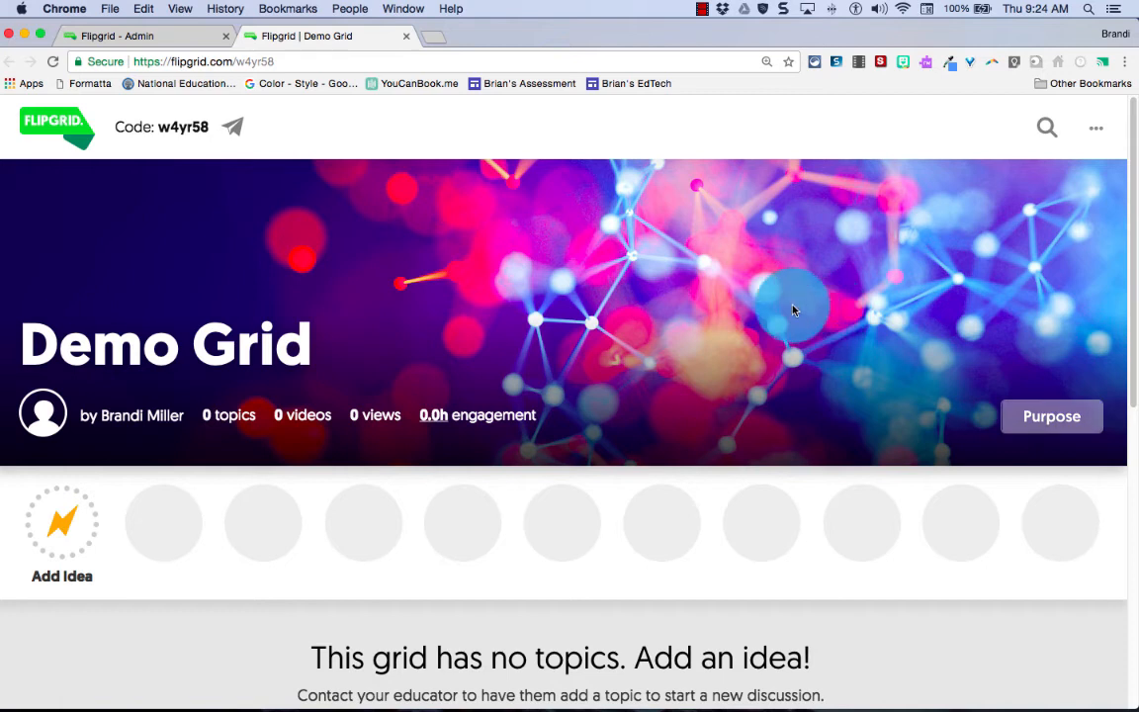